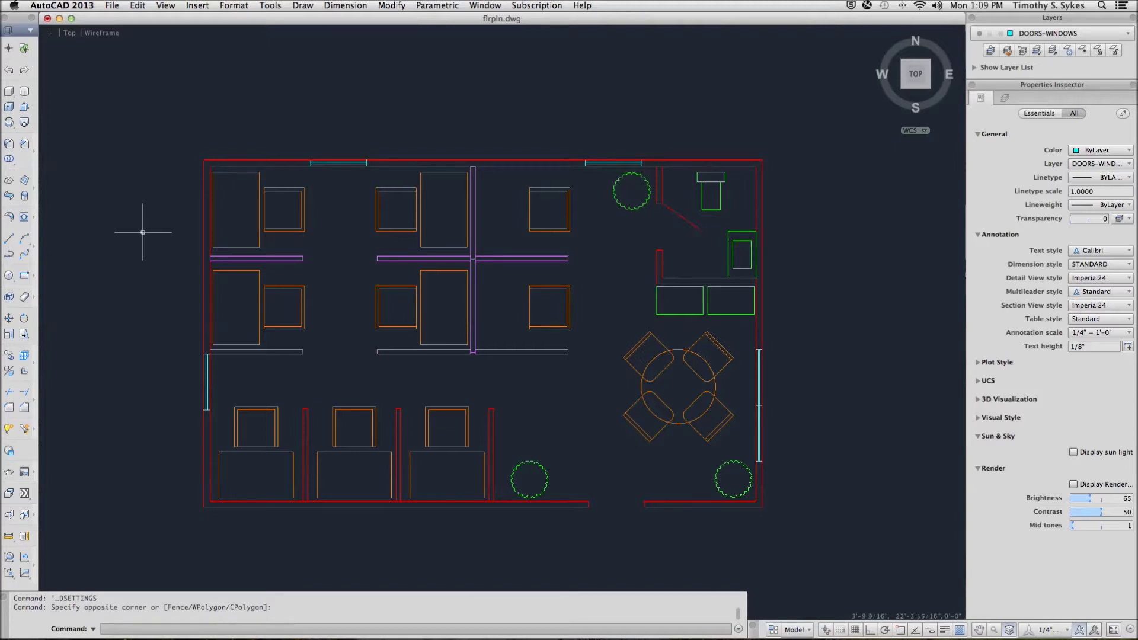
# Step: Pick FURNITURE from the Layers dropdown as the current layer
pyautogui.click(1103, 37)
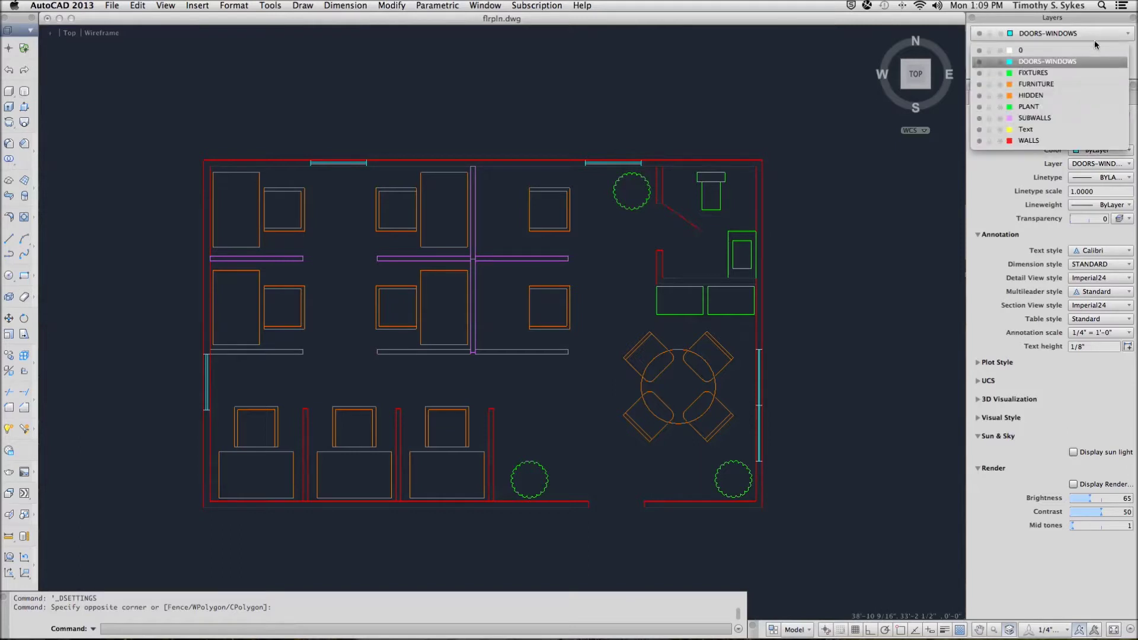
pyautogui.click(1053, 84)
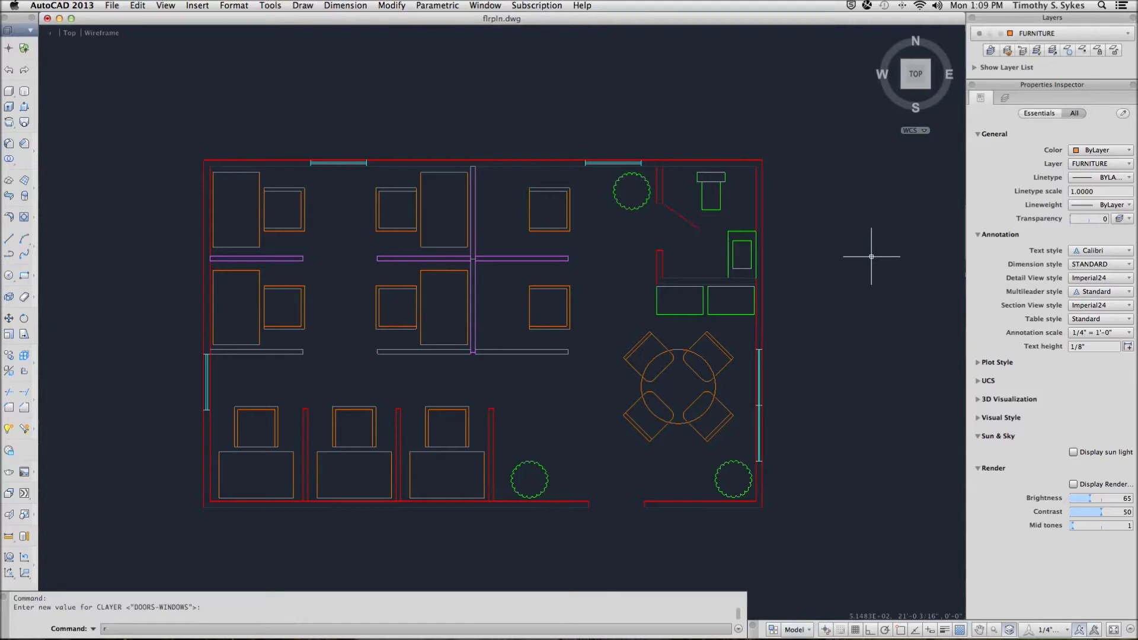
# Step: Draw two rectangle desks with RECTANG in the upper and lower cubicles right of the partition
pyautogui.write('ec')
pyautogui.press('Return')
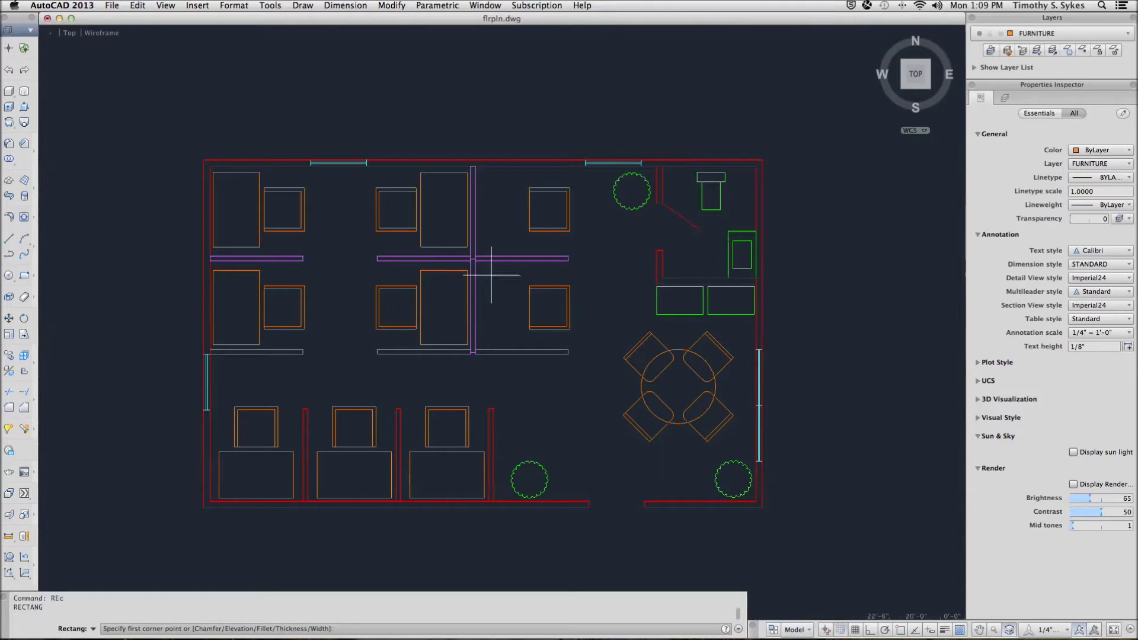
pyautogui.click(478, 247)
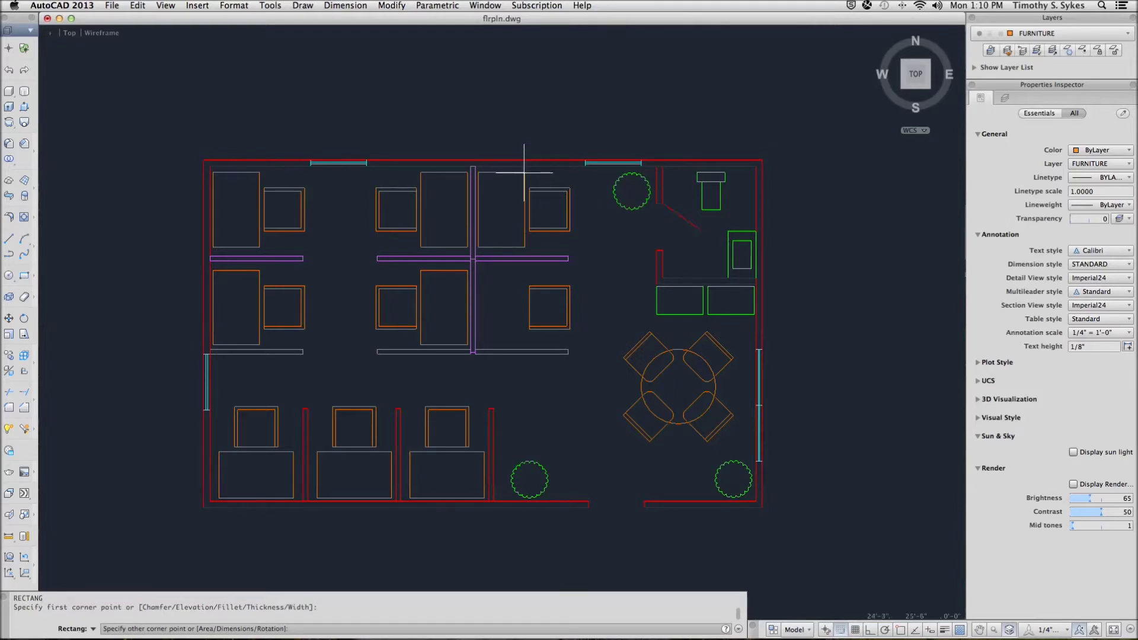
pyautogui.click(524, 172)
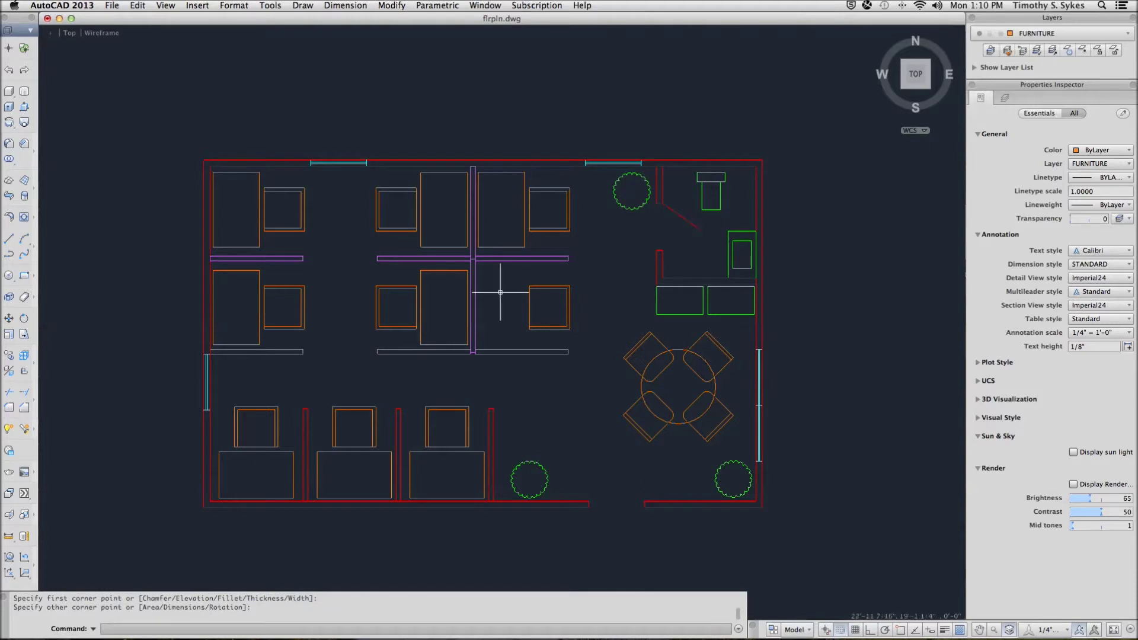
pyautogui.press('Return')
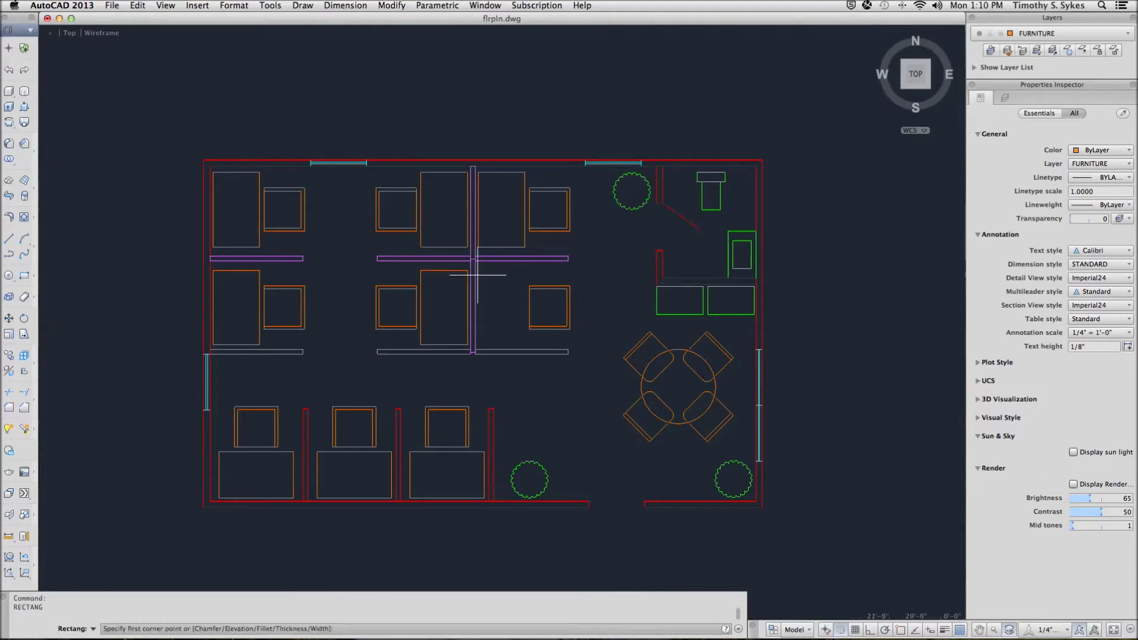
pyautogui.click(478, 270)
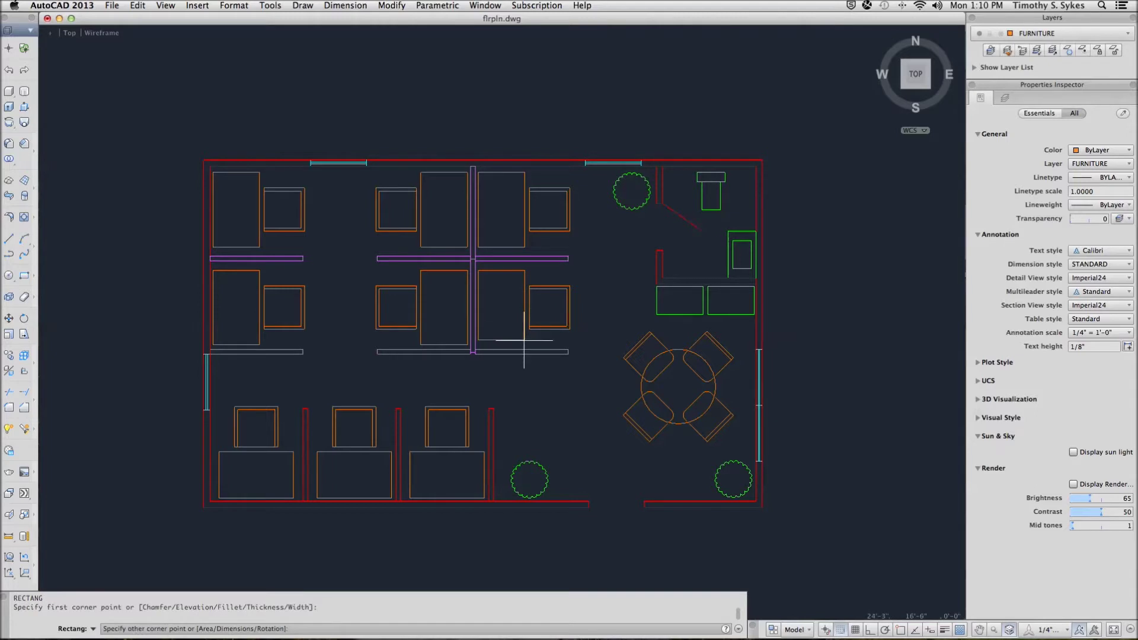
pyautogui.click(524, 345)
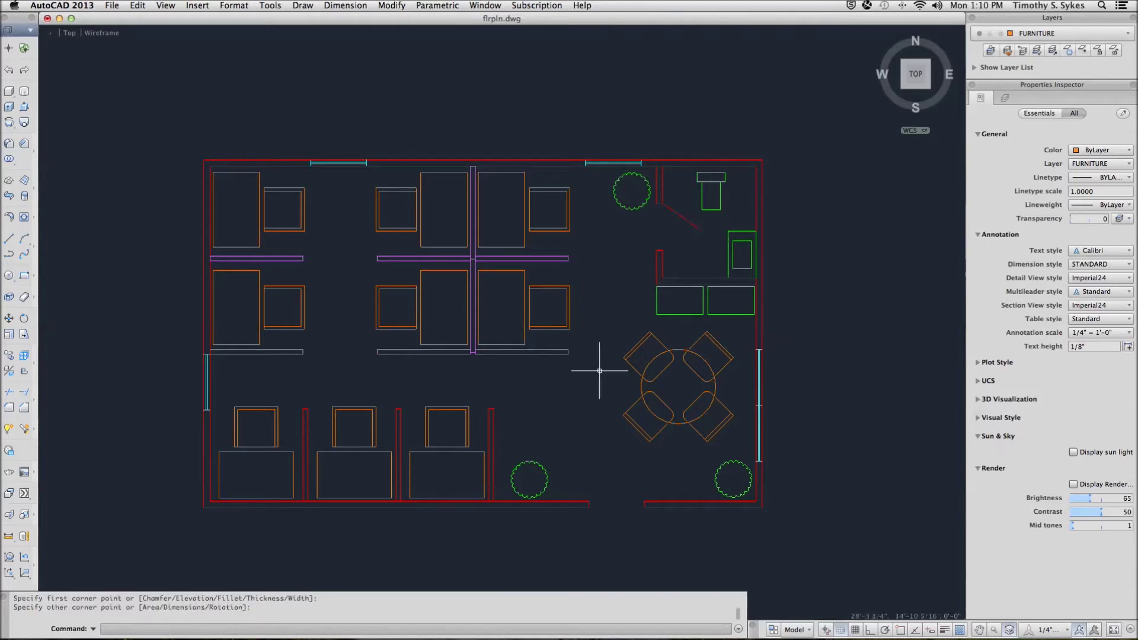
# Step: Make Text the current layer
pyautogui.click(1059, 37)
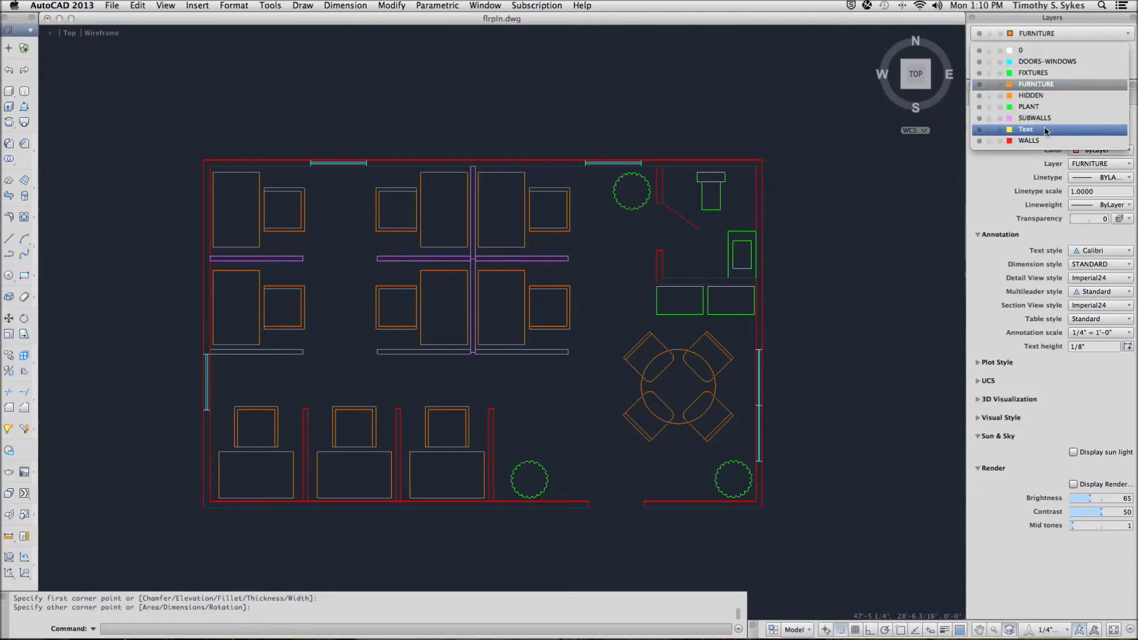
pyautogui.press('Escape')
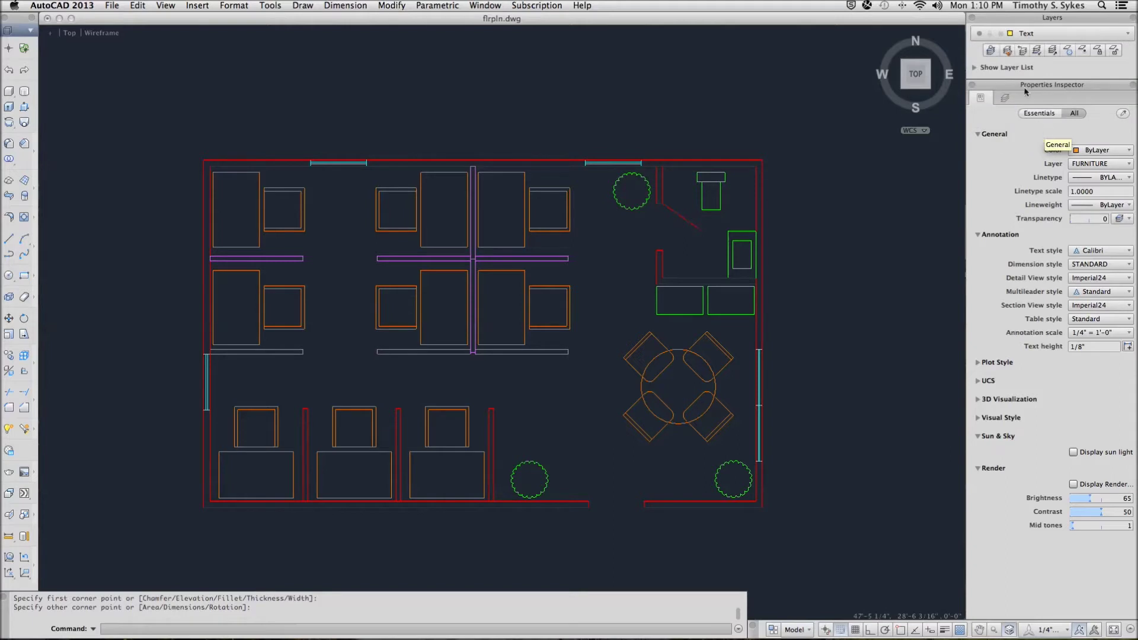
pyautogui.click(1014, 39)
pyautogui.click(1015, 40)
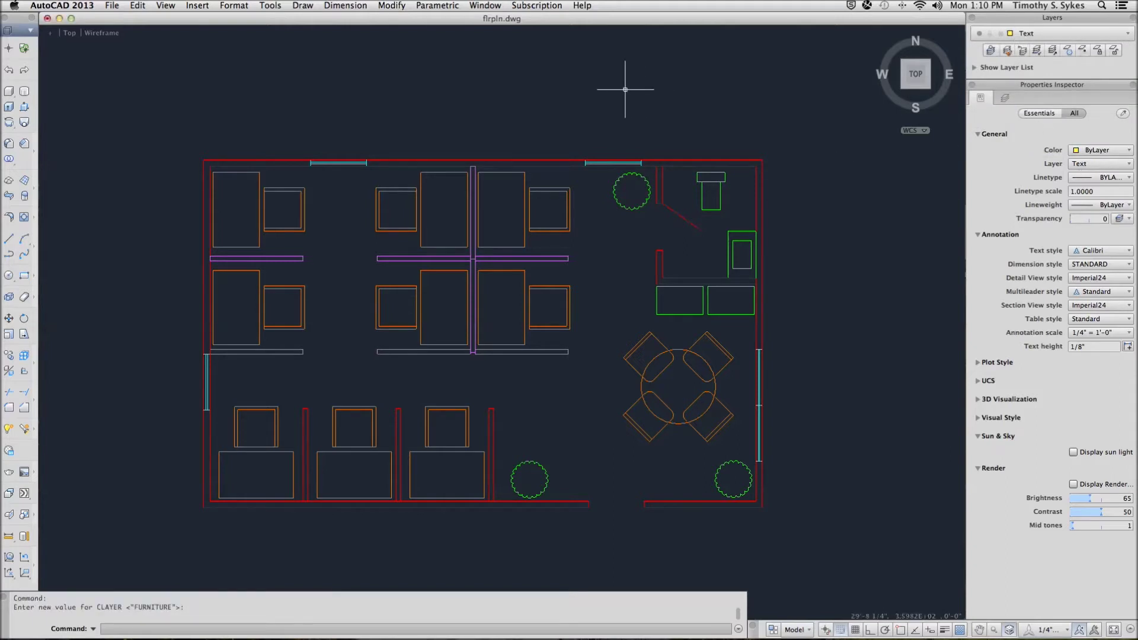
# Step: Place centered DT text 'Unit' / '#1' in the upper-left unit at default height
pyautogui.write('dt')
pyautogui.press('Return')
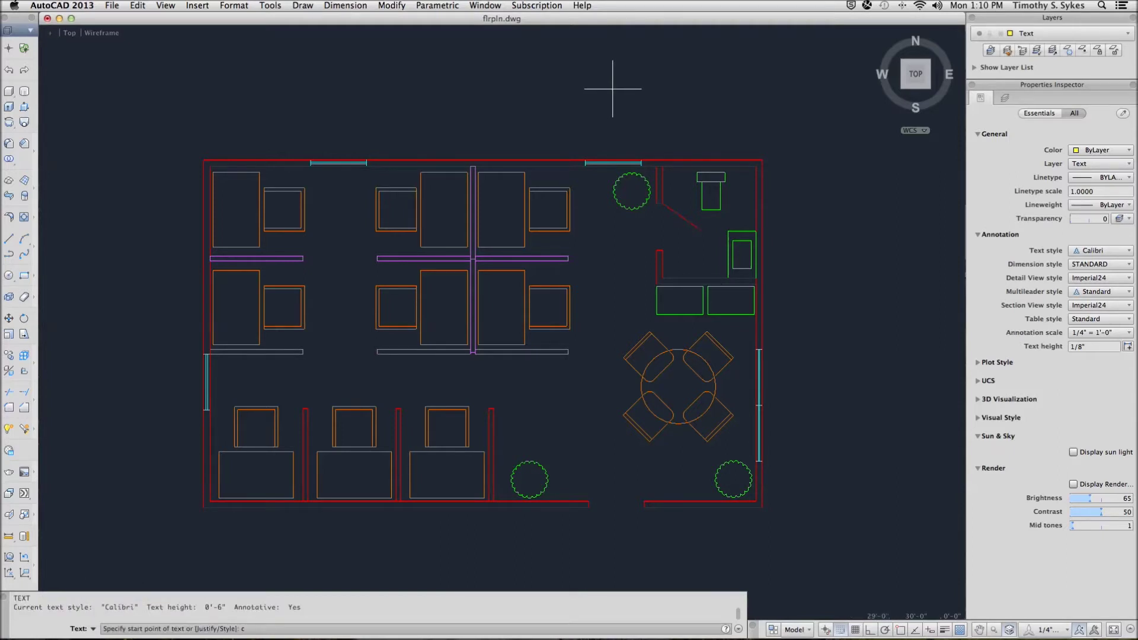
pyautogui.write('c')
pyautogui.press('Return')
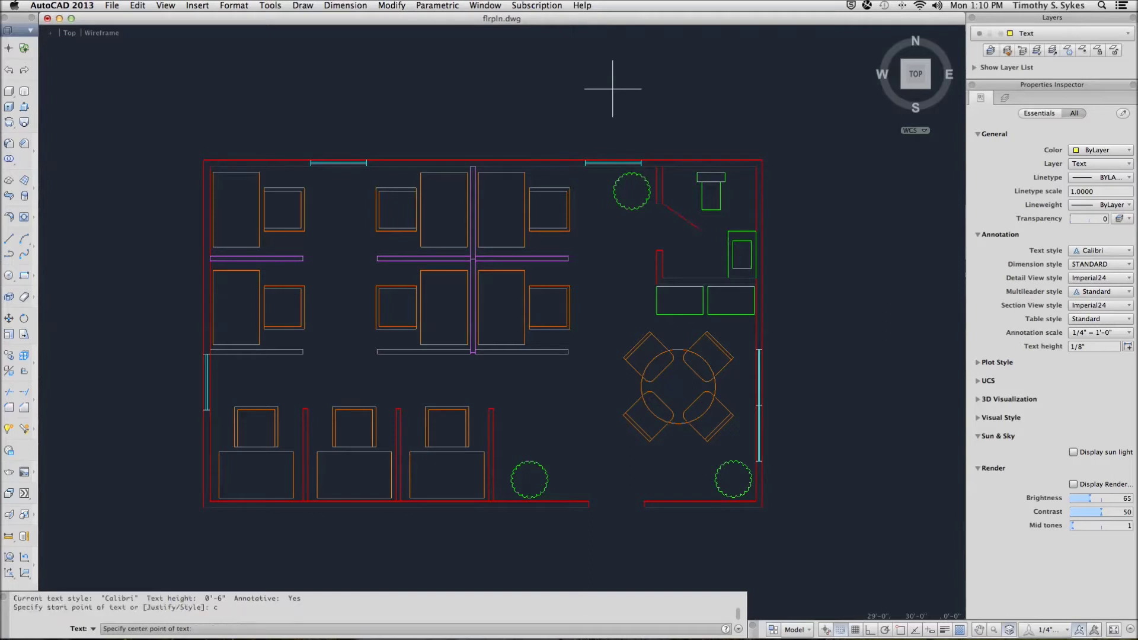
pyautogui.click(236, 205)
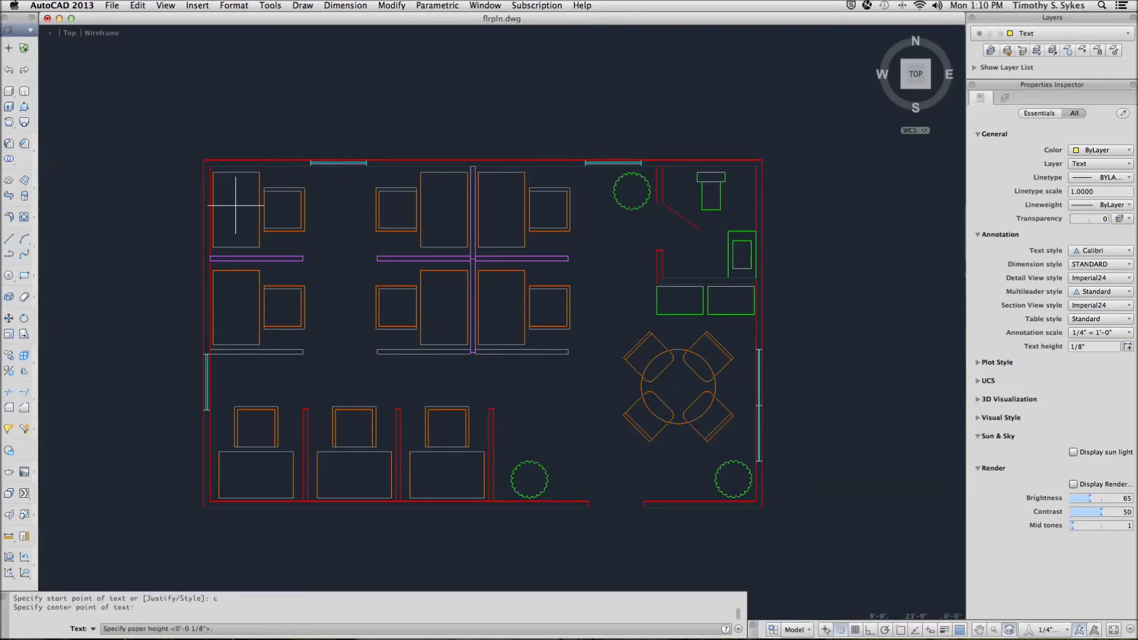
pyautogui.press('Return')
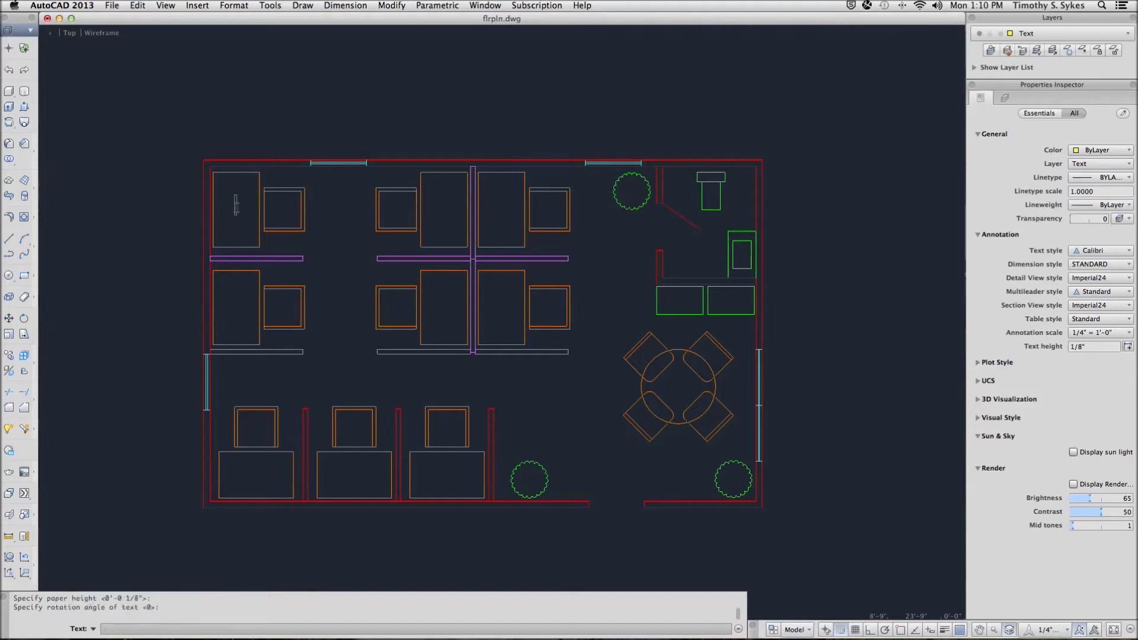
pyautogui.write('Unit')
pyautogui.press('Return')
pyautogui.write('#1')
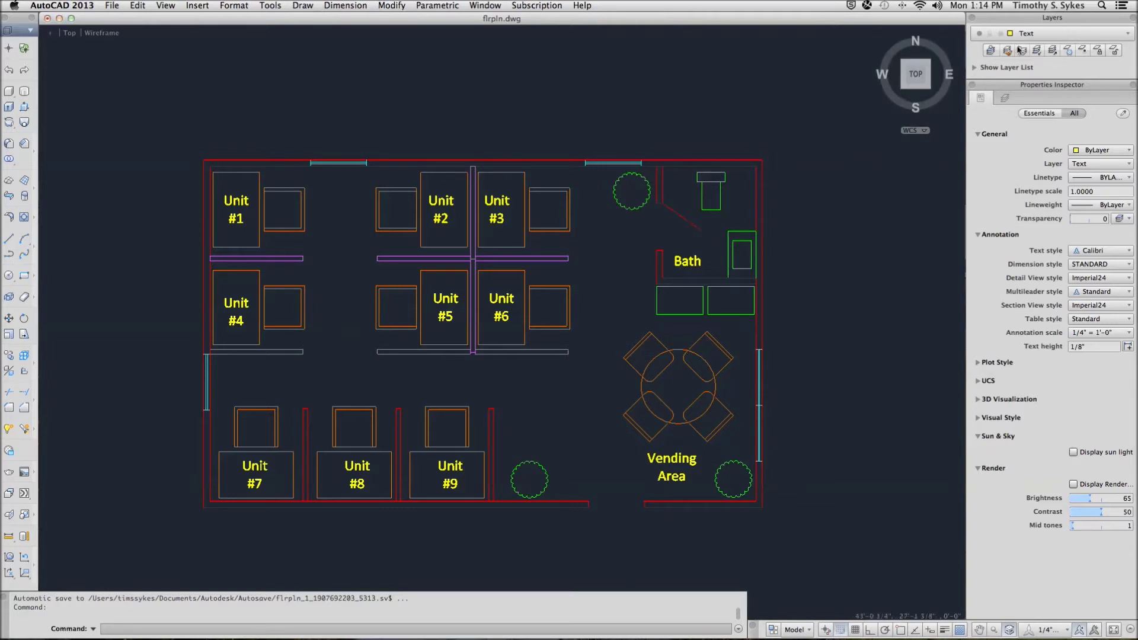
# Step: Turn the SUBWALLS layer off, then back on, from the layer list
pyautogui.click(1035, 33)
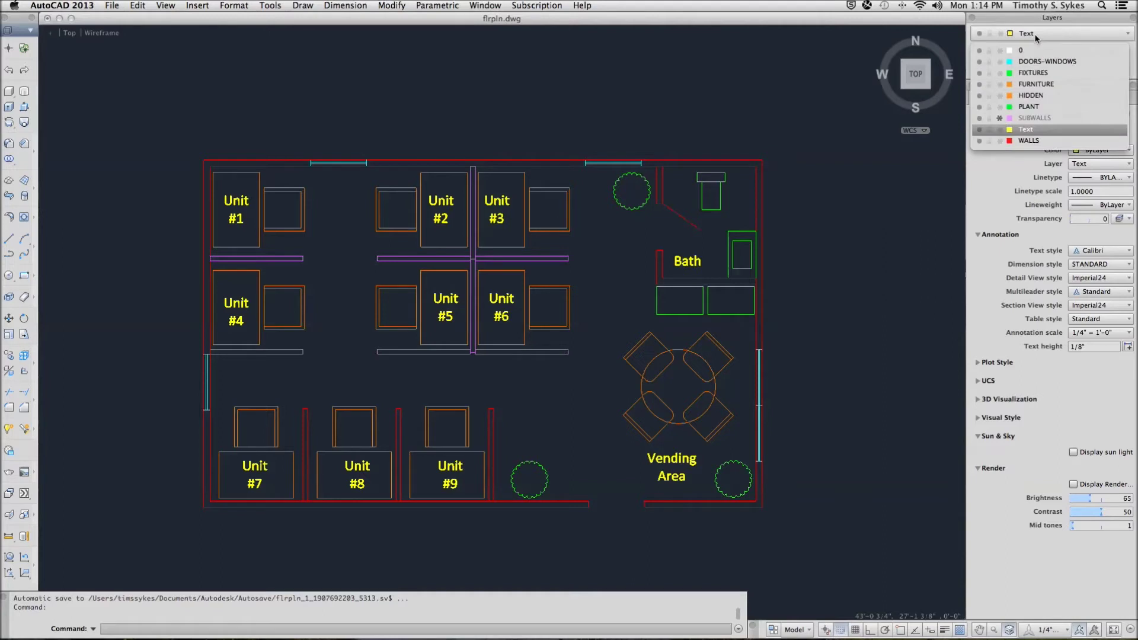
pyautogui.click(1001, 123)
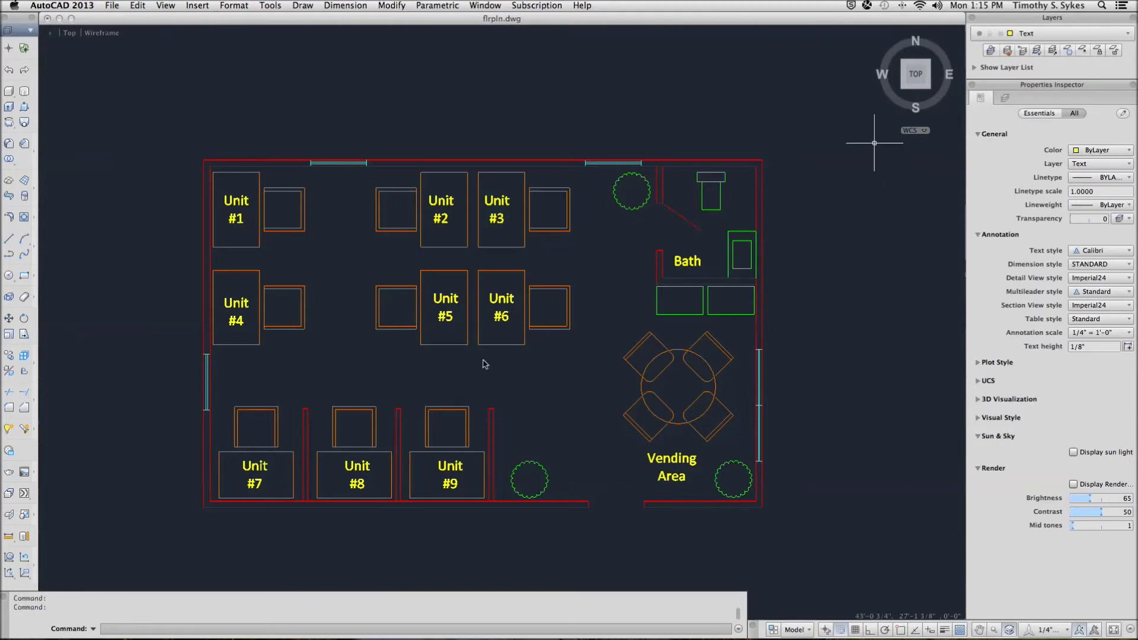
pyautogui.click(1054, 37)
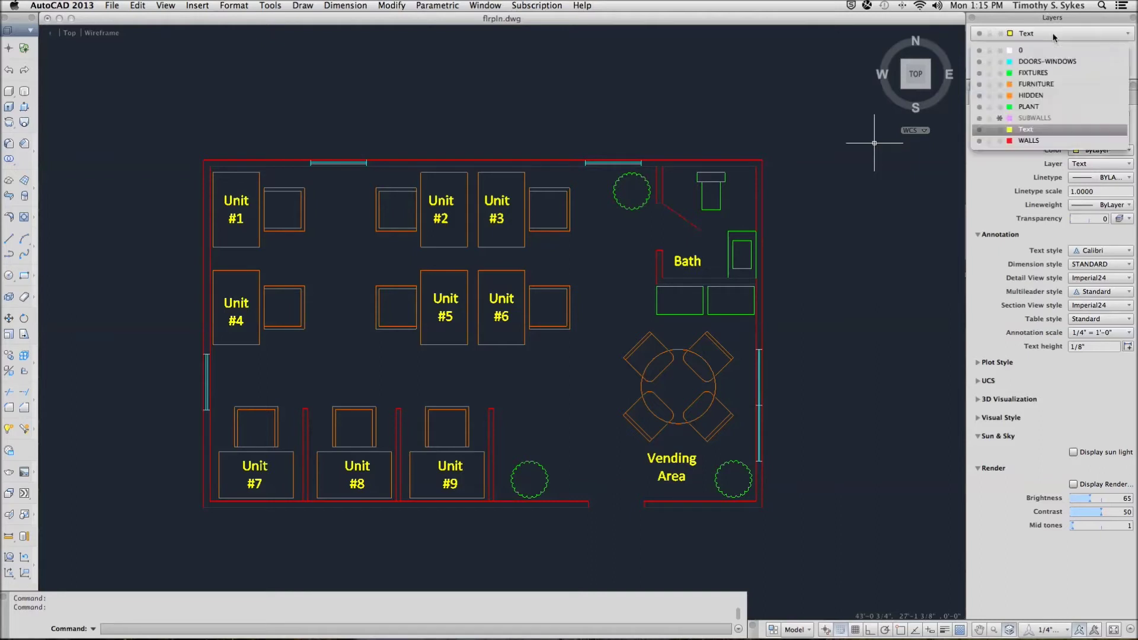
pyautogui.click(883, 214)
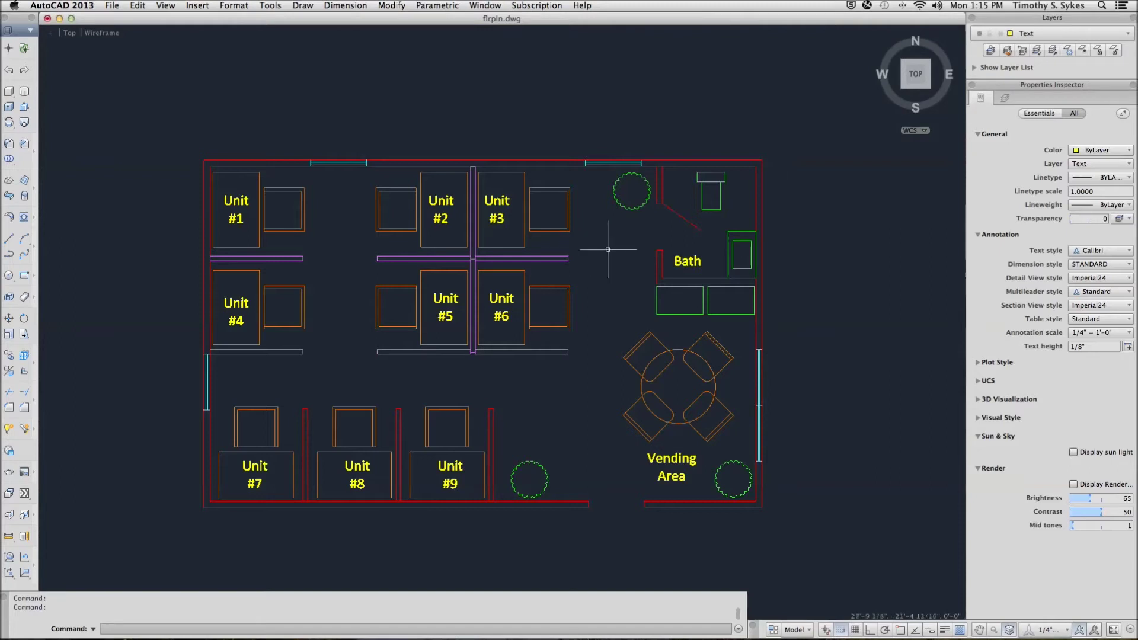
# Step: Freeze SUBWALLS with LAYFRZ by picking a purple partition, then thaw it again
pyautogui.click(1068, 51)
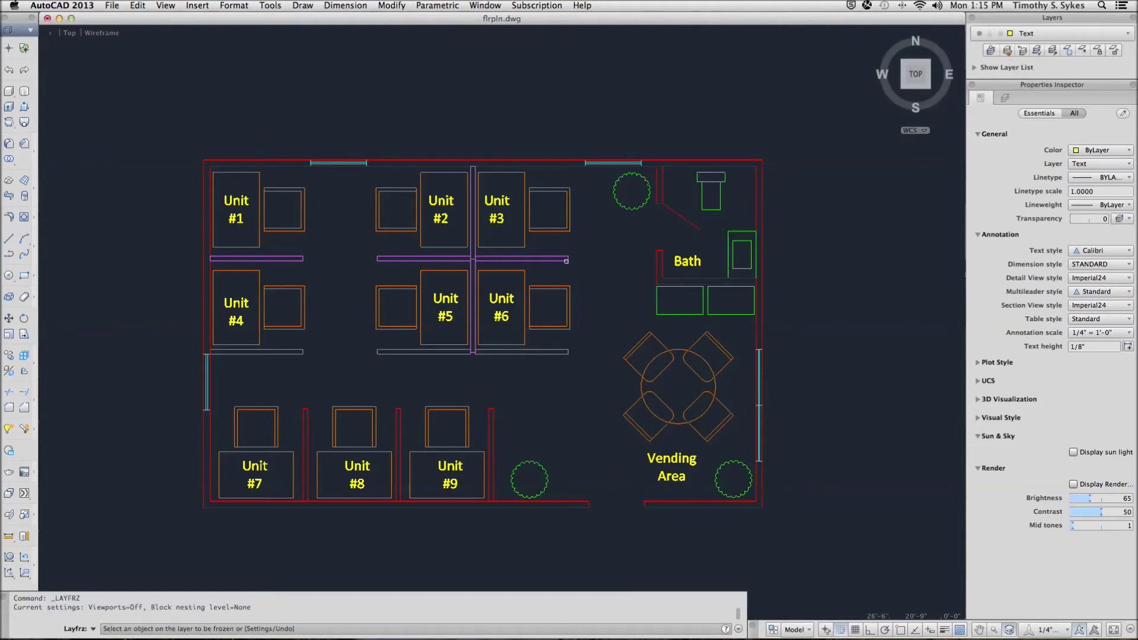
pyautogui.click(566, 261)
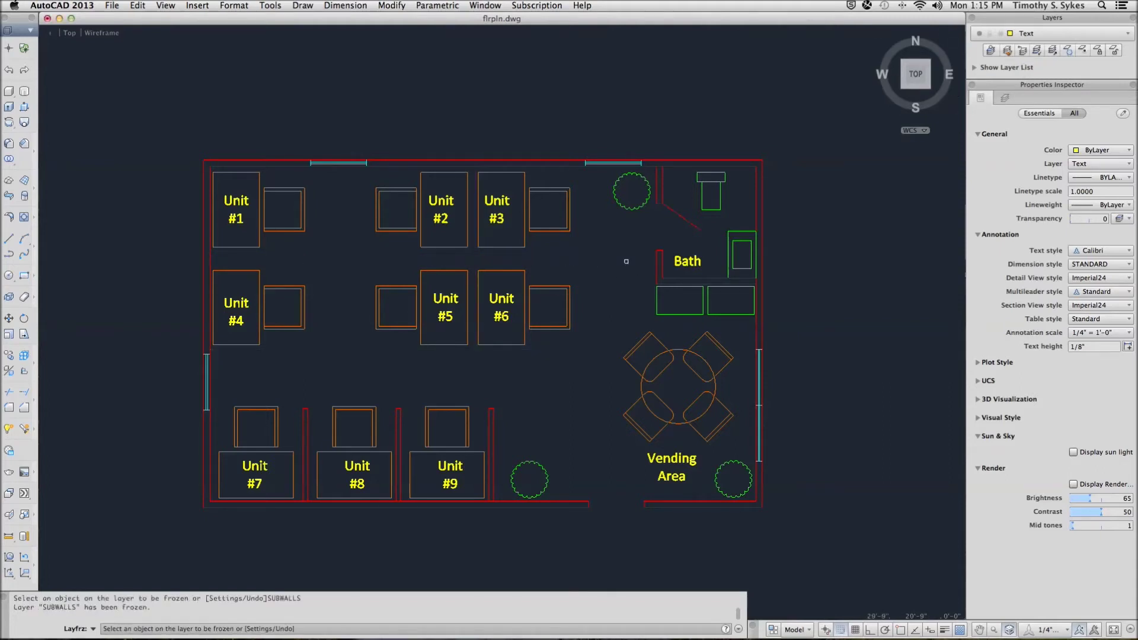
pyautogui.press('Return')
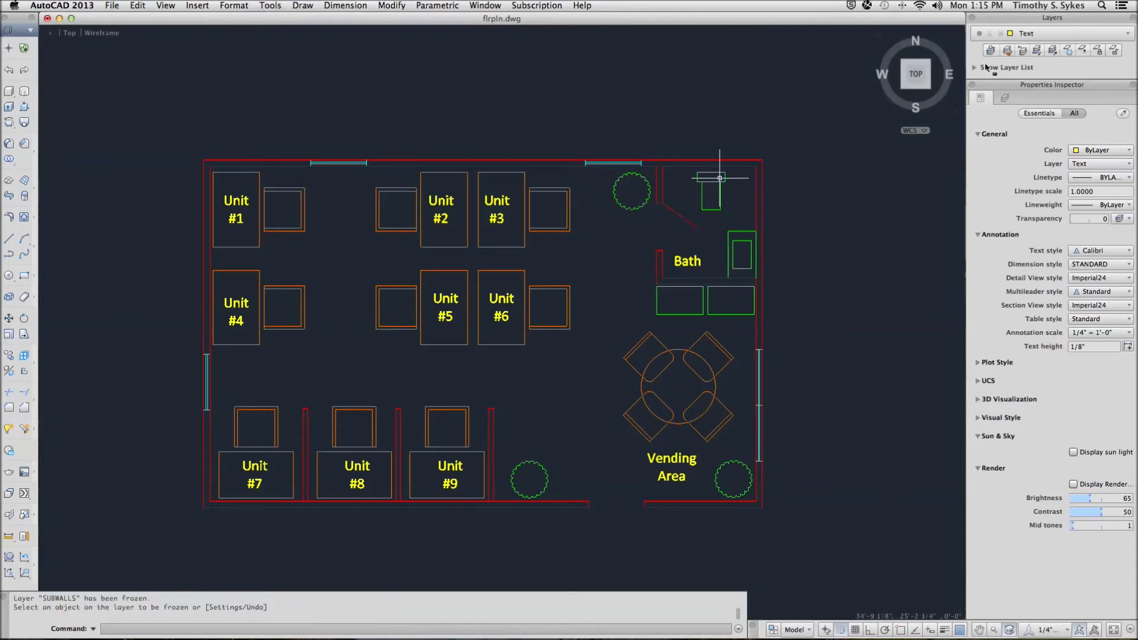
pyautogui.click(1047, 35)
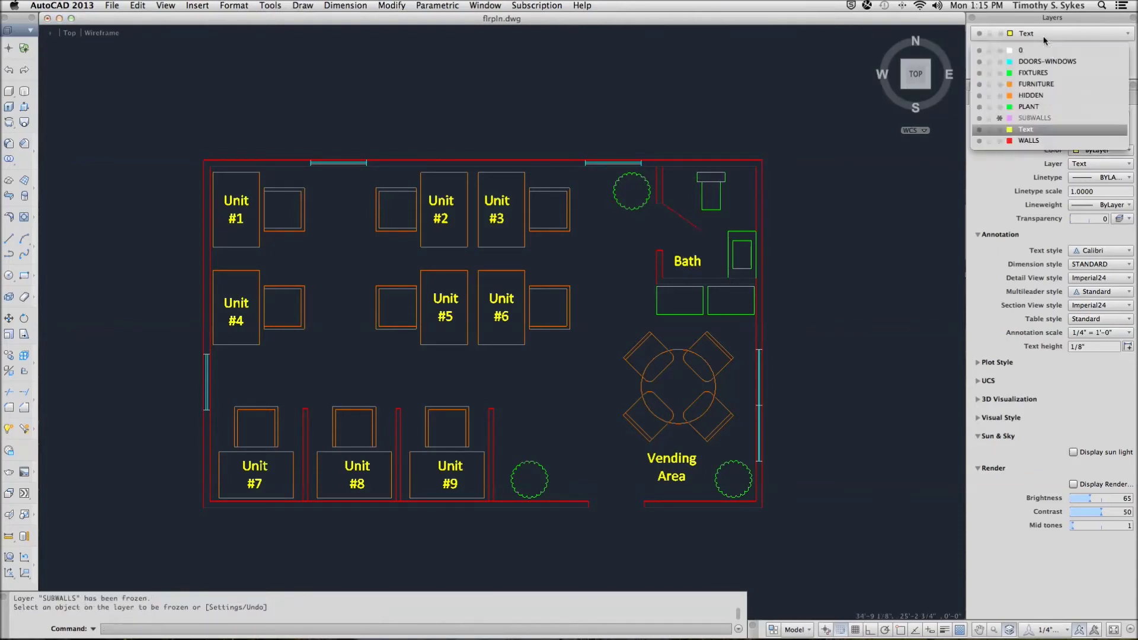
pyautogui.click(984, 121)
pyautogui.click(871, 183)
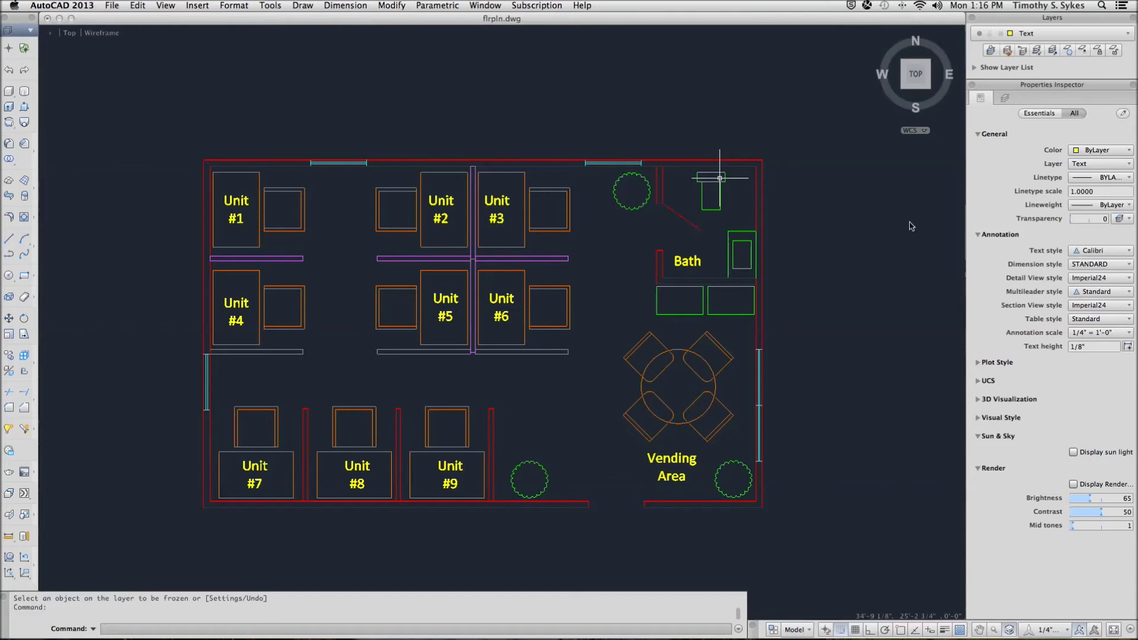
# Step: Use LAYMCH to match the three walls by Units #7–#9 to a SUBWALLS partition
pyautogui.click(1007, 51)
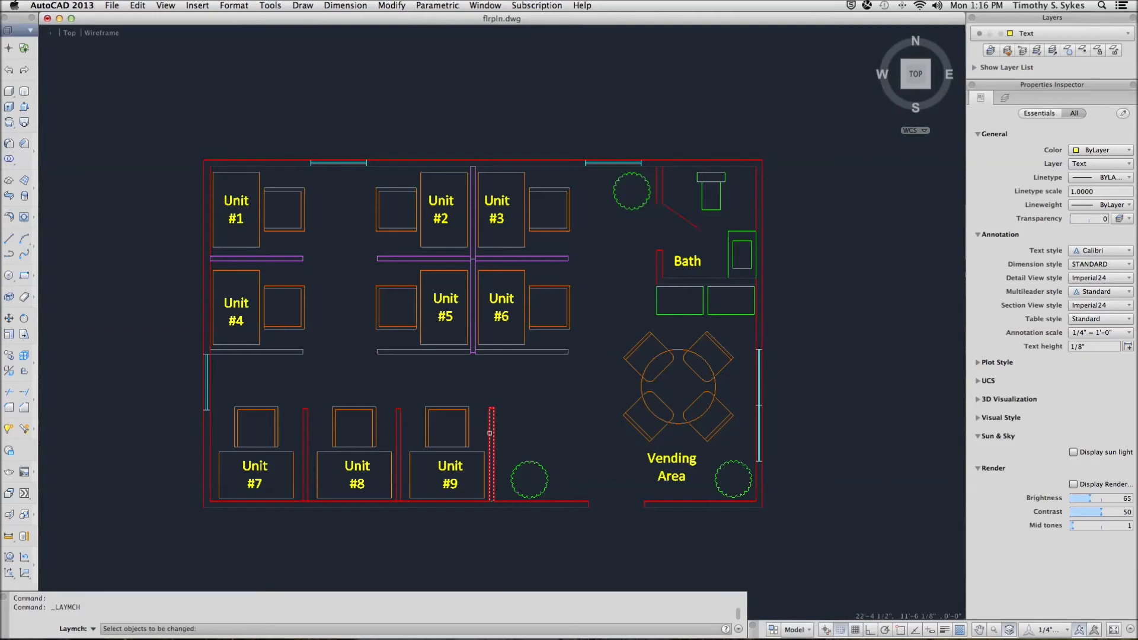
pyautogui.click(491, 433)
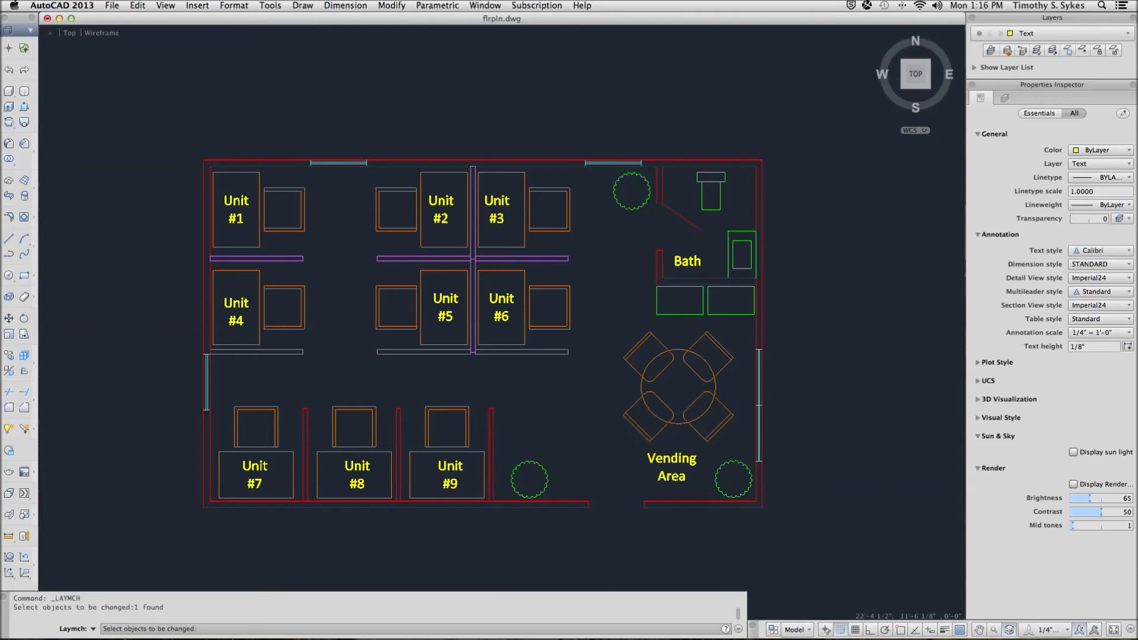
pyautogui.click(398, 444)
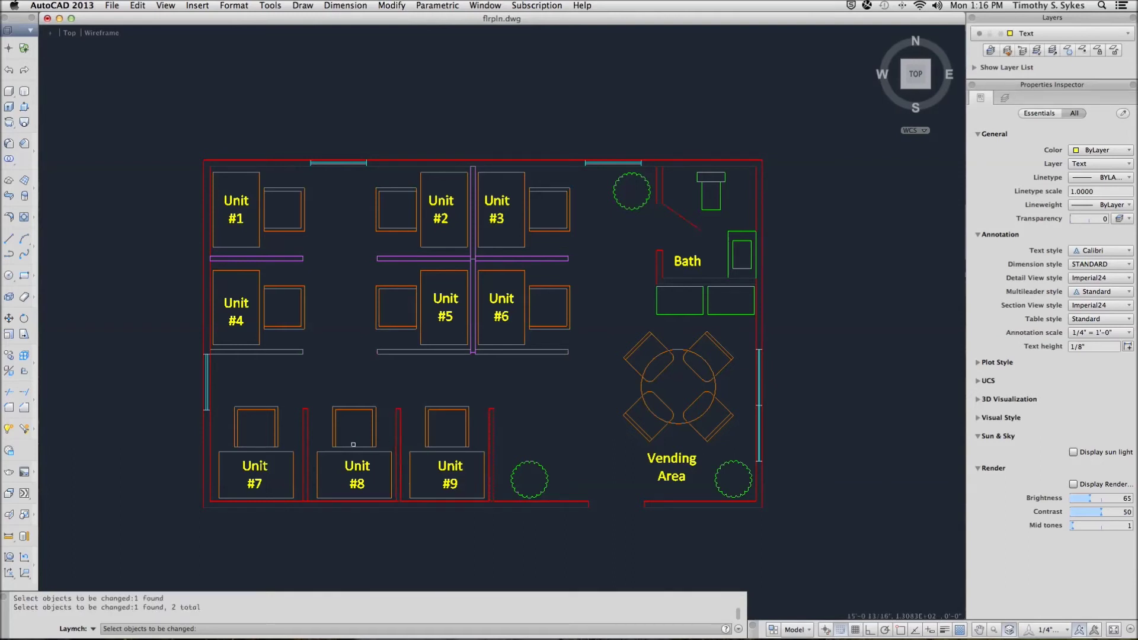
pyautogui.click(304, 434)
pyautogui.press('Return')
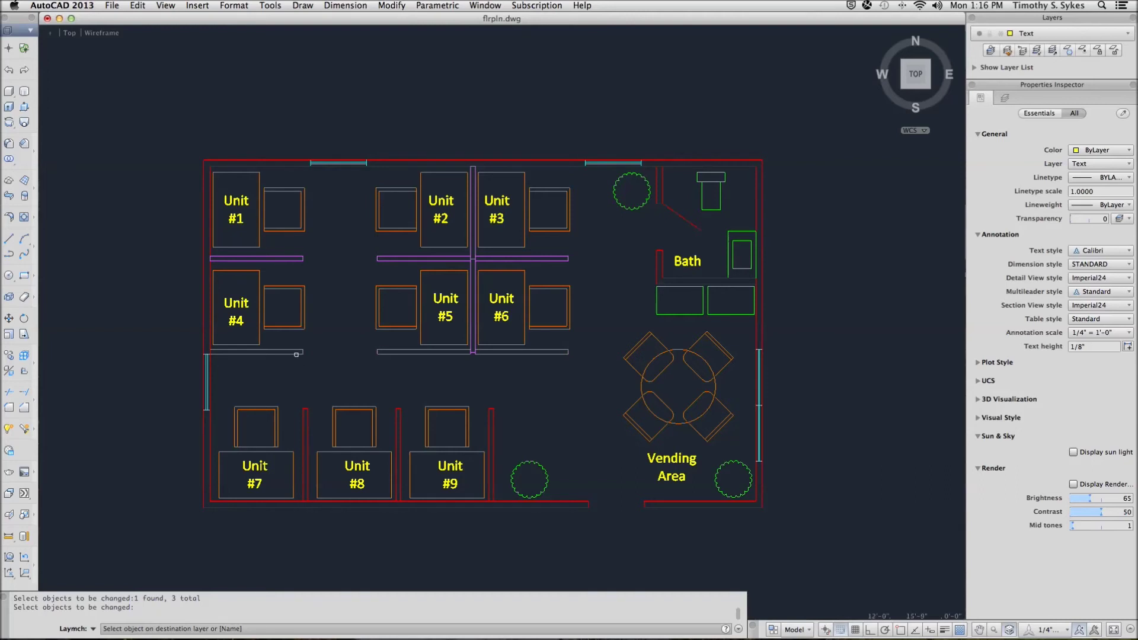
pyautogui.click(297, 355)
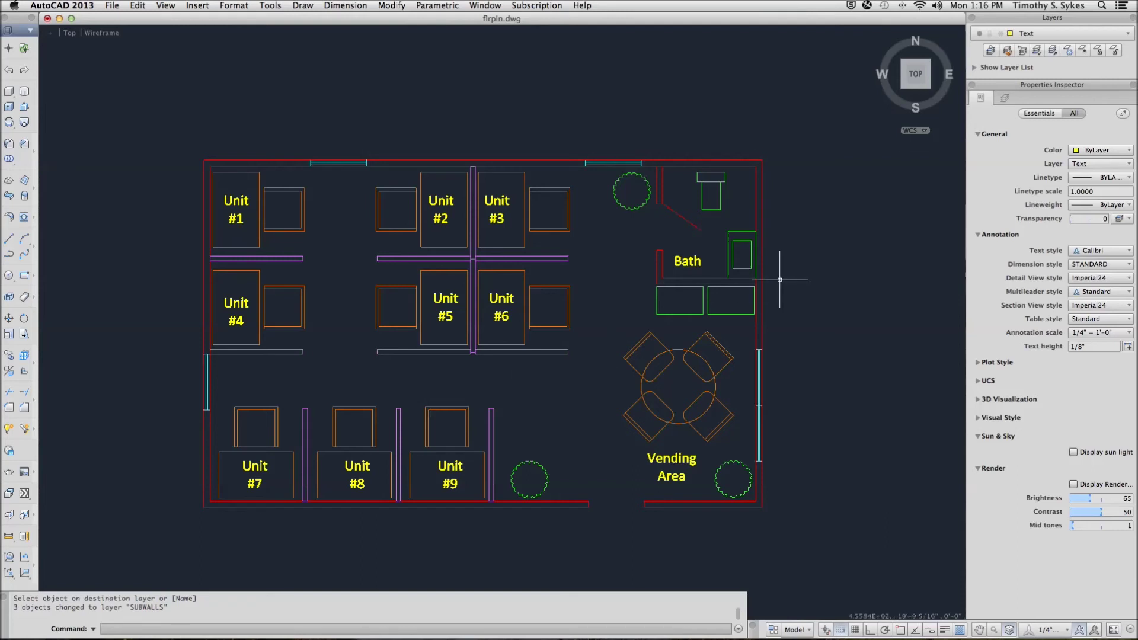
# Step: Lock the WALLS layer in the layer list
pyautogui.click(1065, 36)
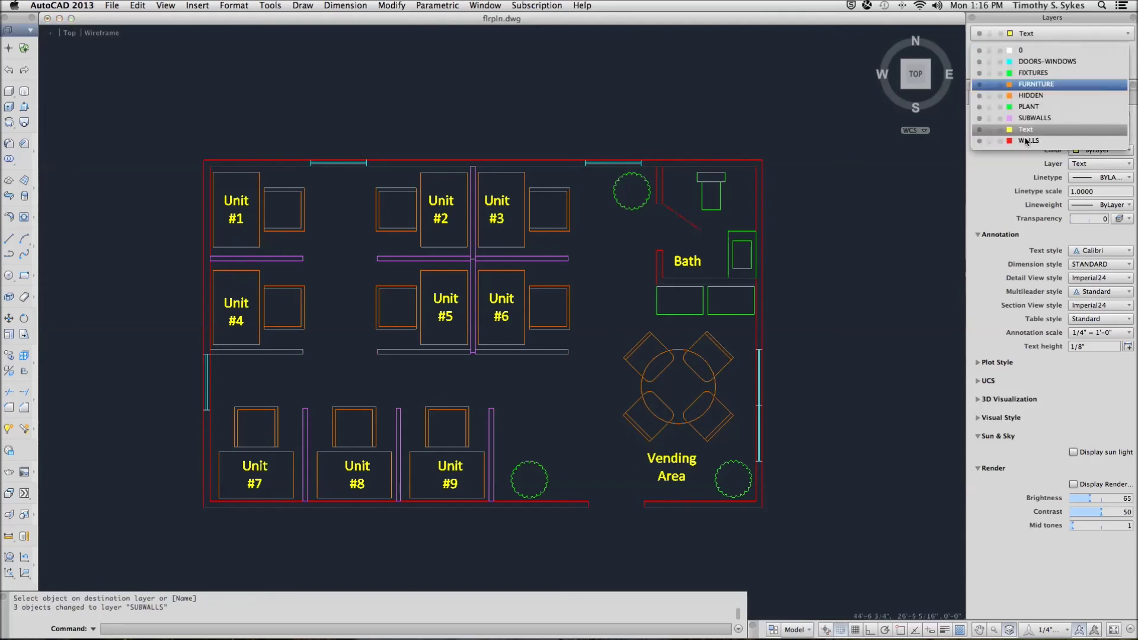
pyautogui.click(990, 142)
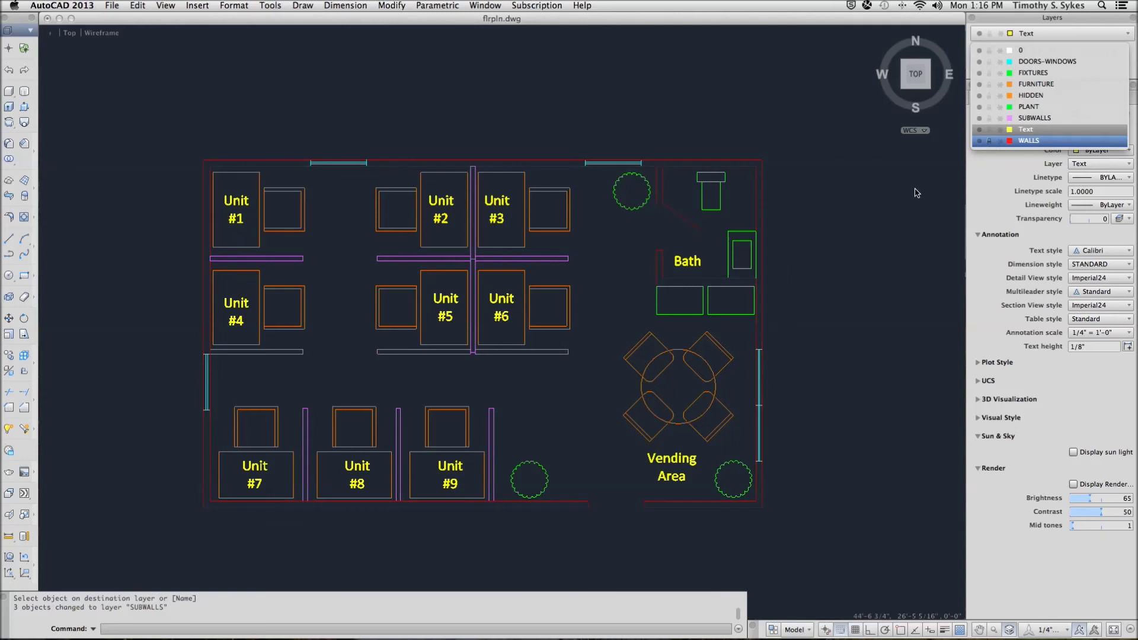
pyautogui.click(832, 190)
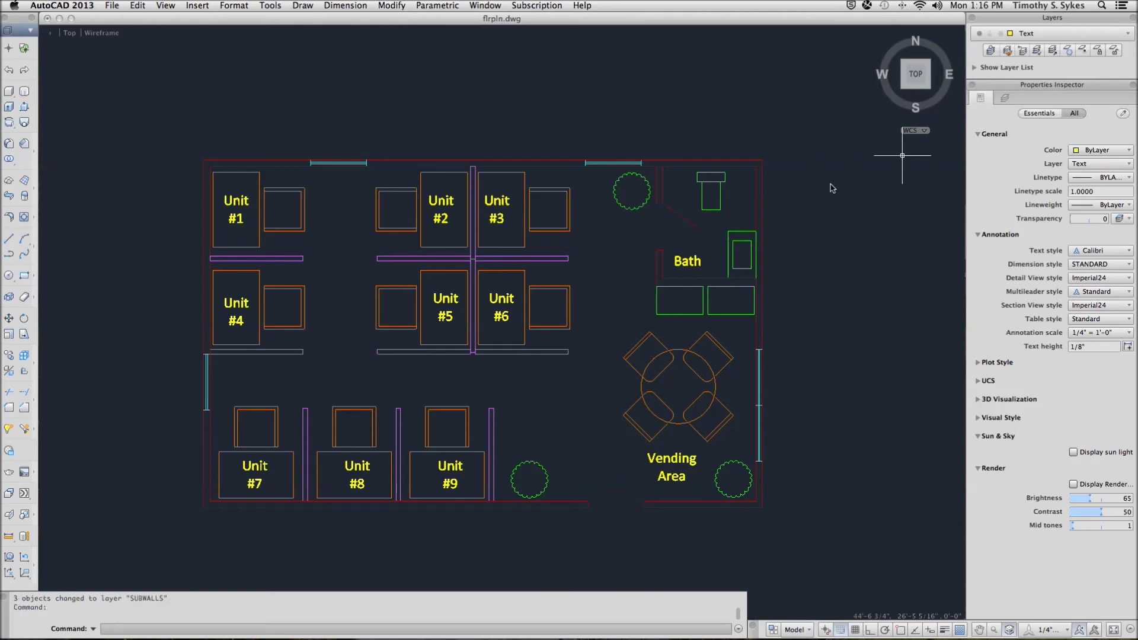
# Step: Test the lock by erasing a crossing selection over the Bath, then undo it
pyautogui.write('e')
pyautogui.press('Return')
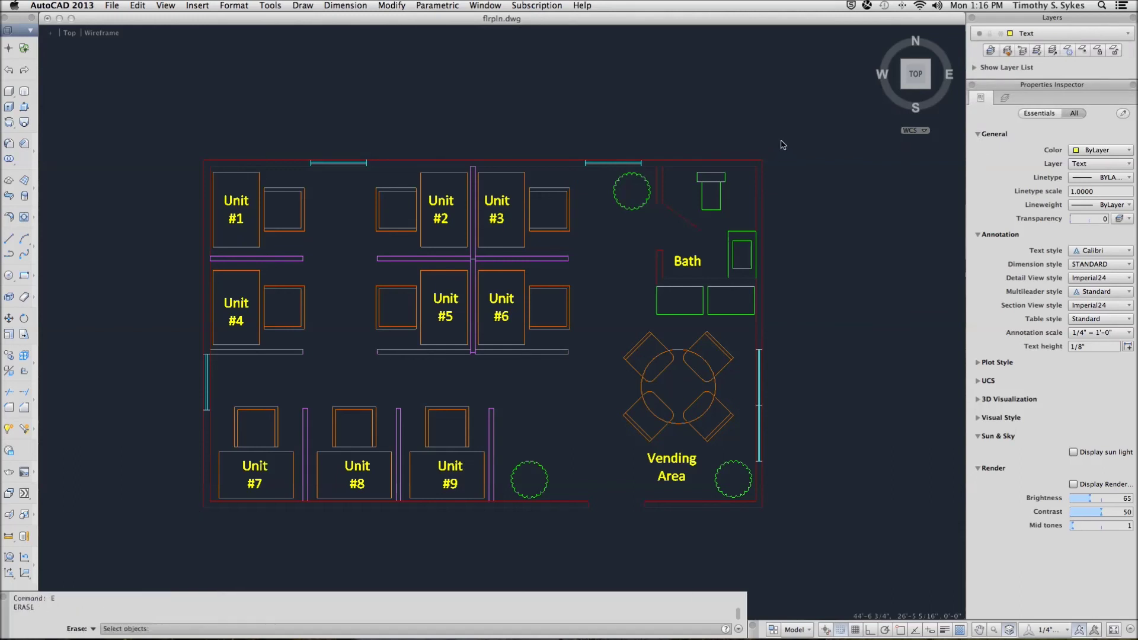
pyautogui.click(781, 138)
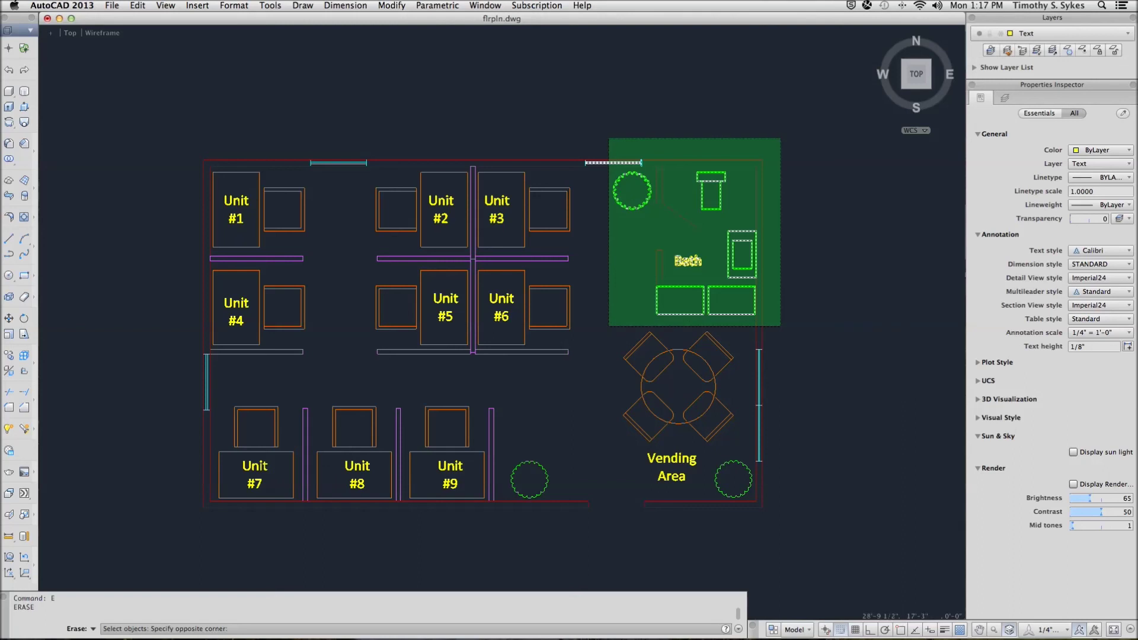
pyautogui.click(609, 325)
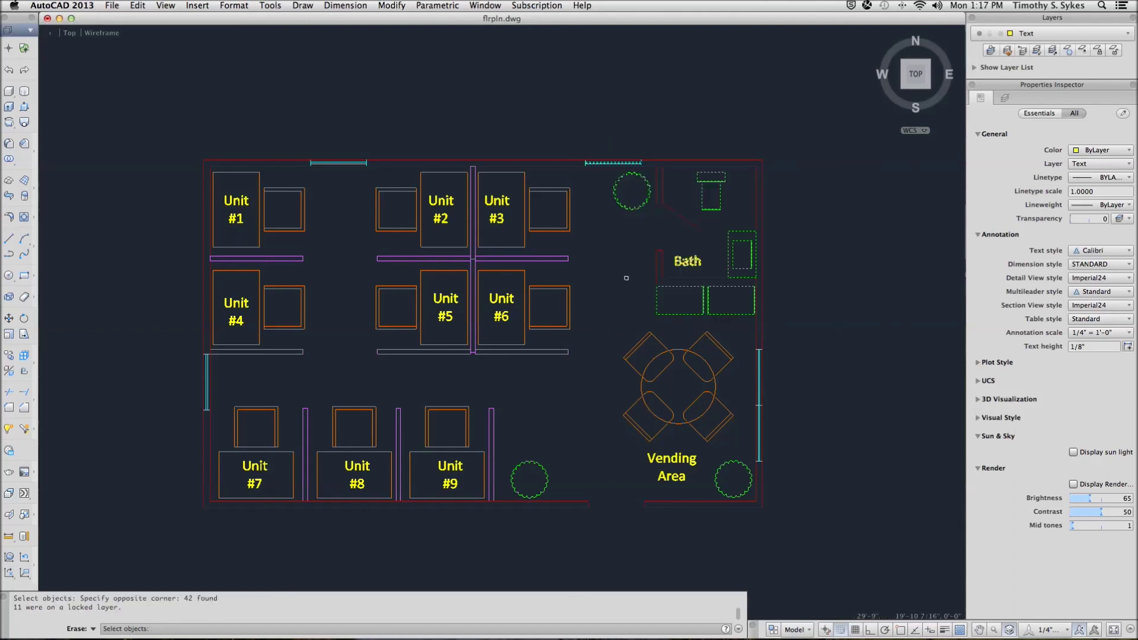
pyautogui.press('Return')
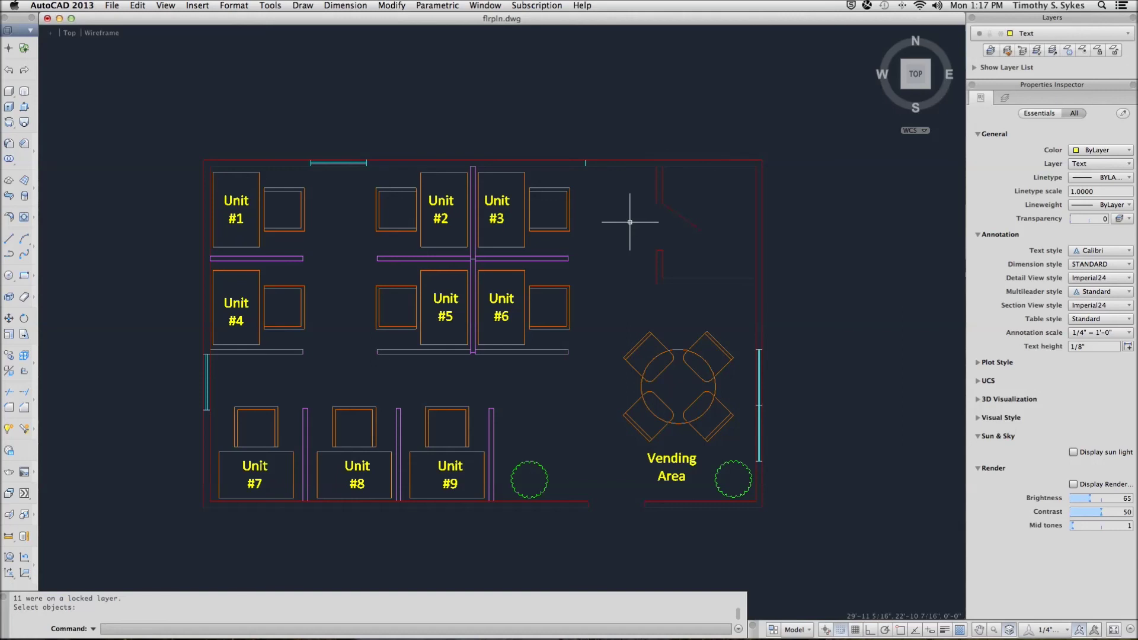
pyautogui.press('super+z')
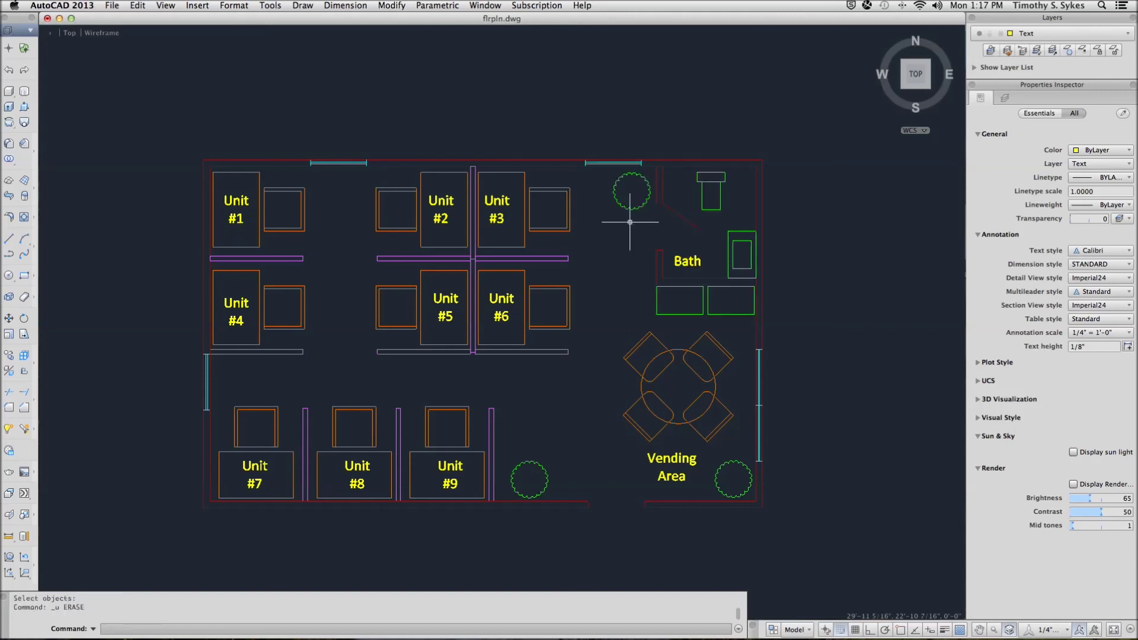